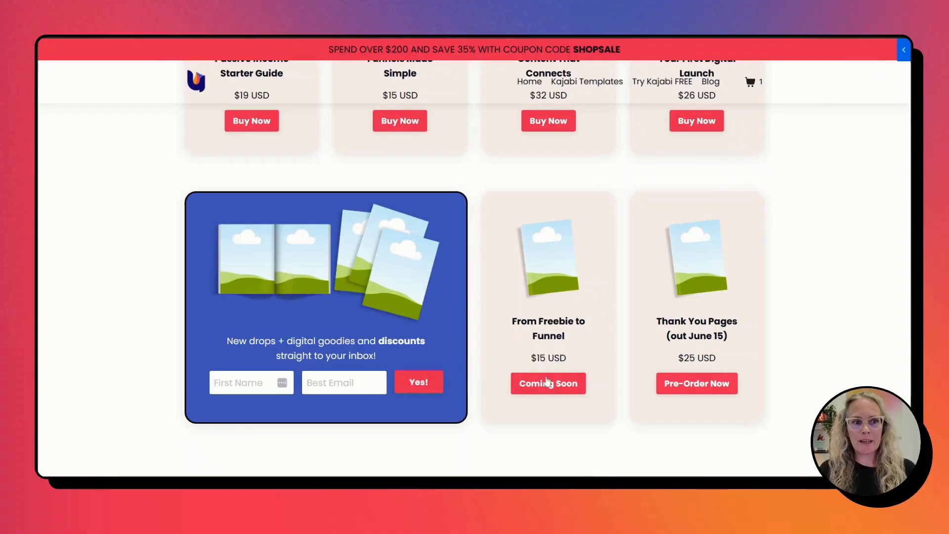
View and close the Coming Soon product's details popup on the shop page and the first episode's Listen Now player popup.
left_click(540, 382)
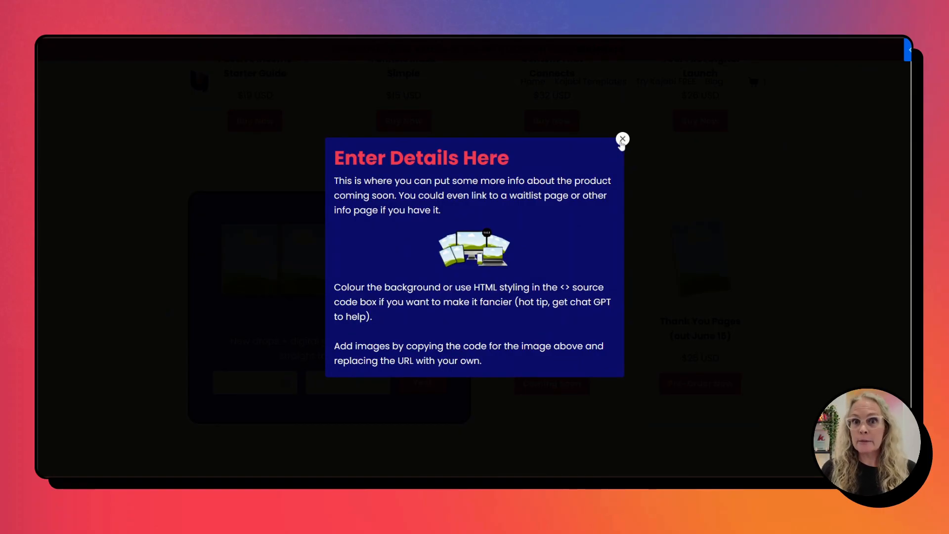
left_click(623, 140)
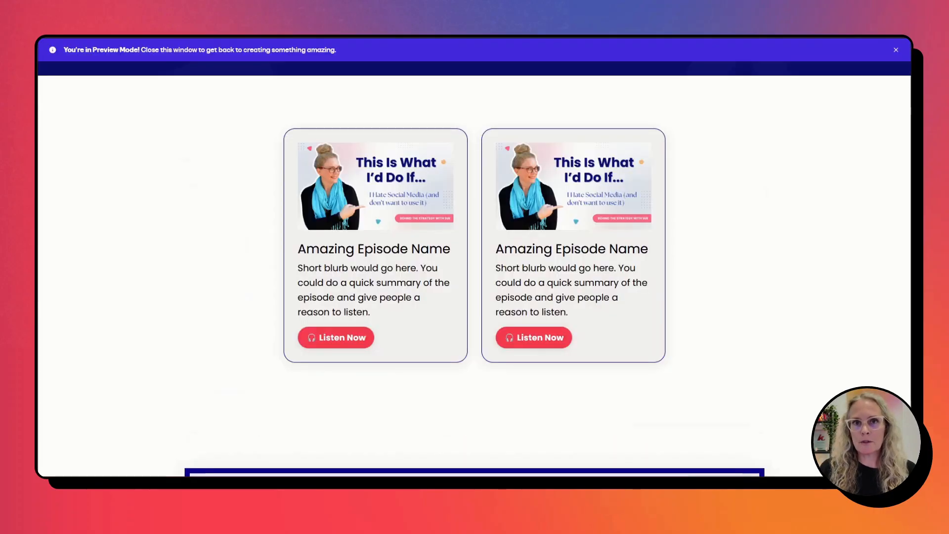
left_click(336, 337)
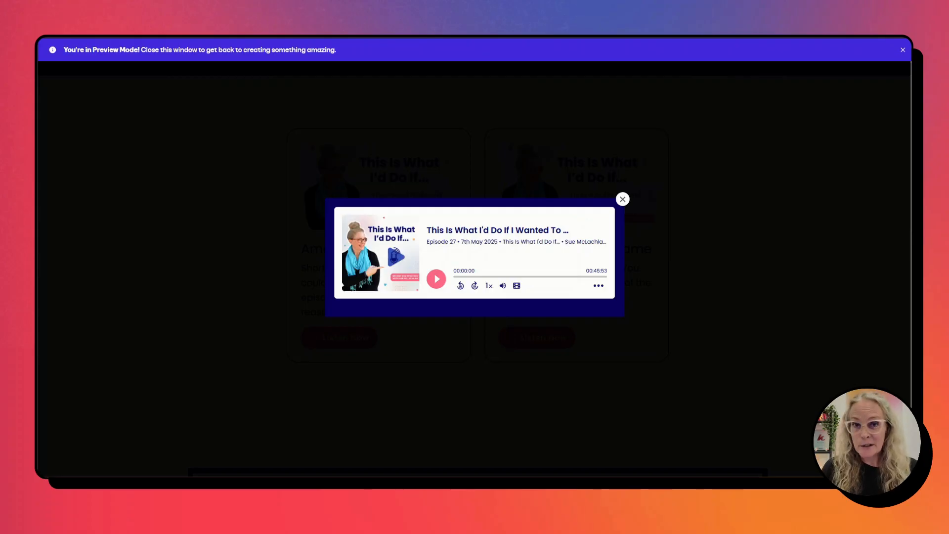
left_click(623, 199)
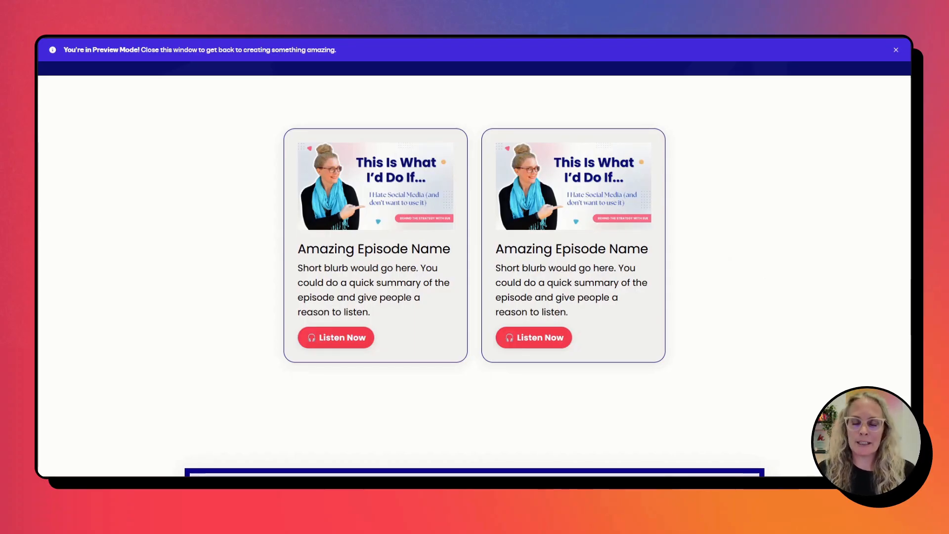
Return to the page editor and set the first episode card's Image Action to Open a Modal.
left_click(712, 39)
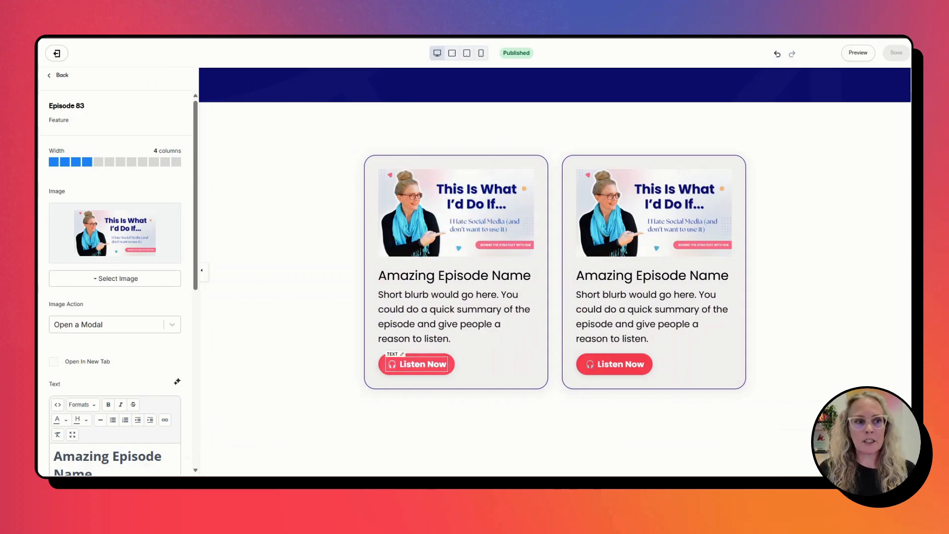
left_click(479, 212)
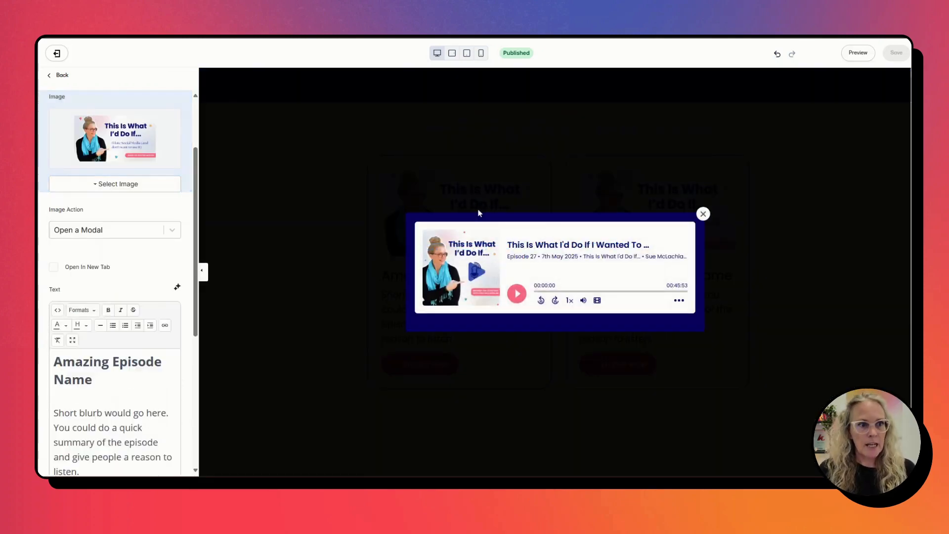
left_click(703, 214)
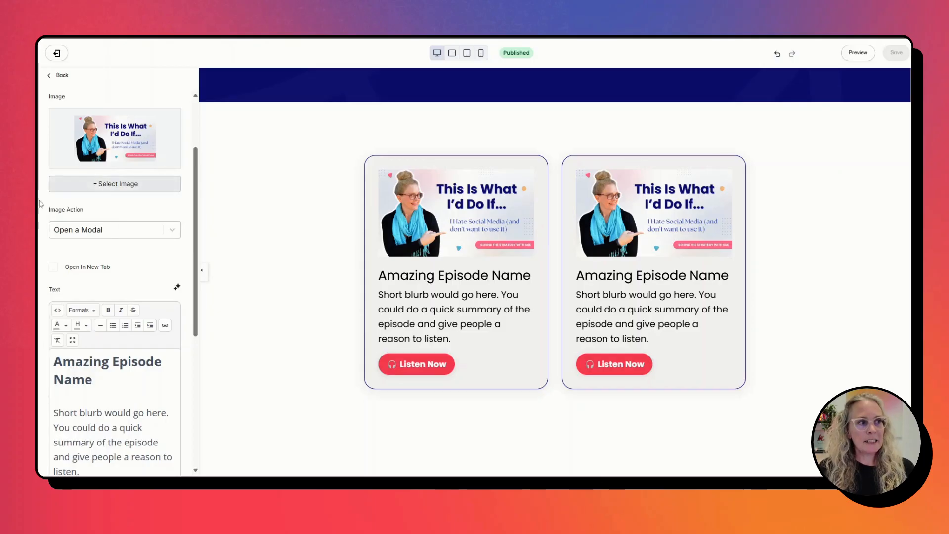
left_click(131, 236)
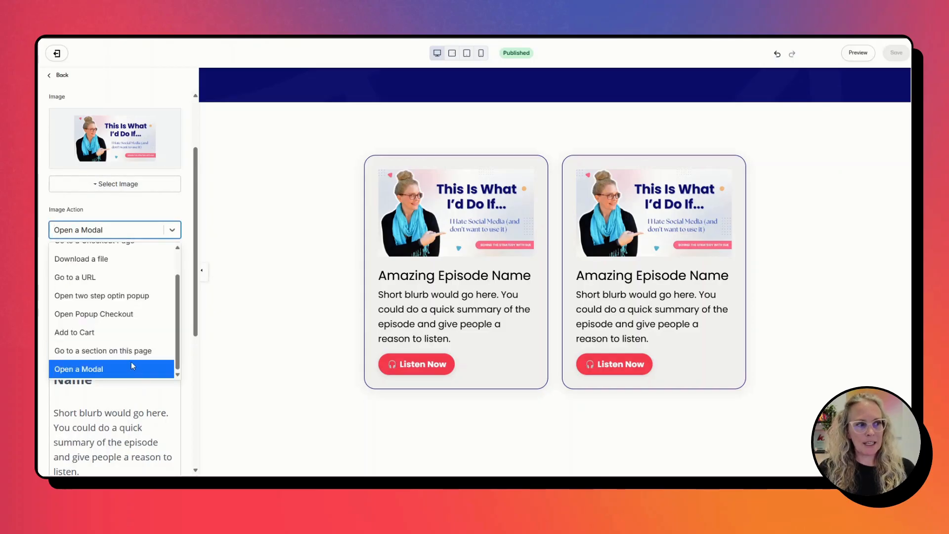
scroll(125, 310, "up", 2)
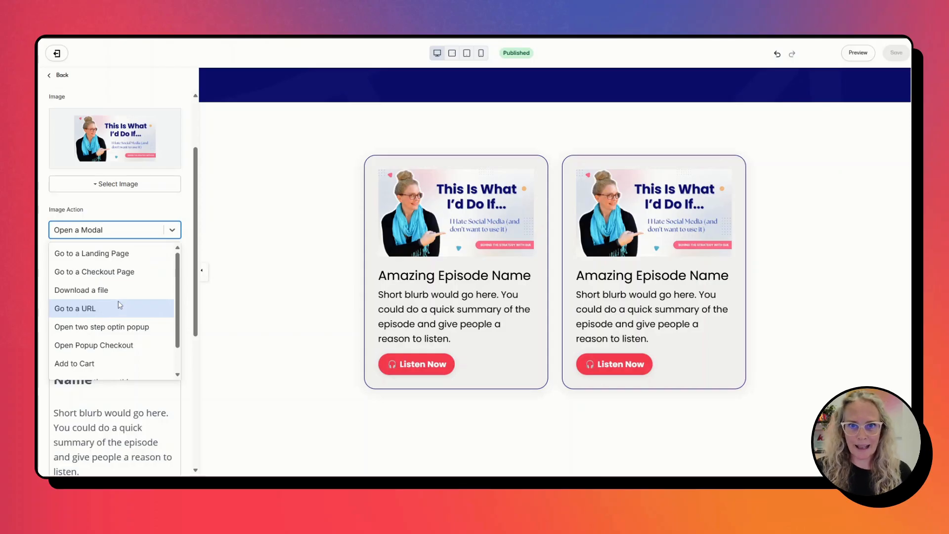
scroll(122, 311, "down", 2)
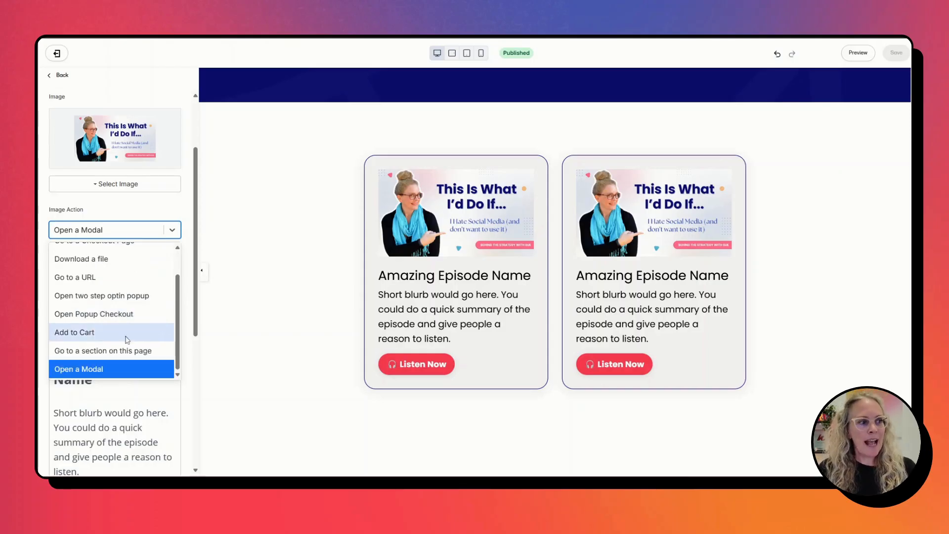
left_click(76, 374)
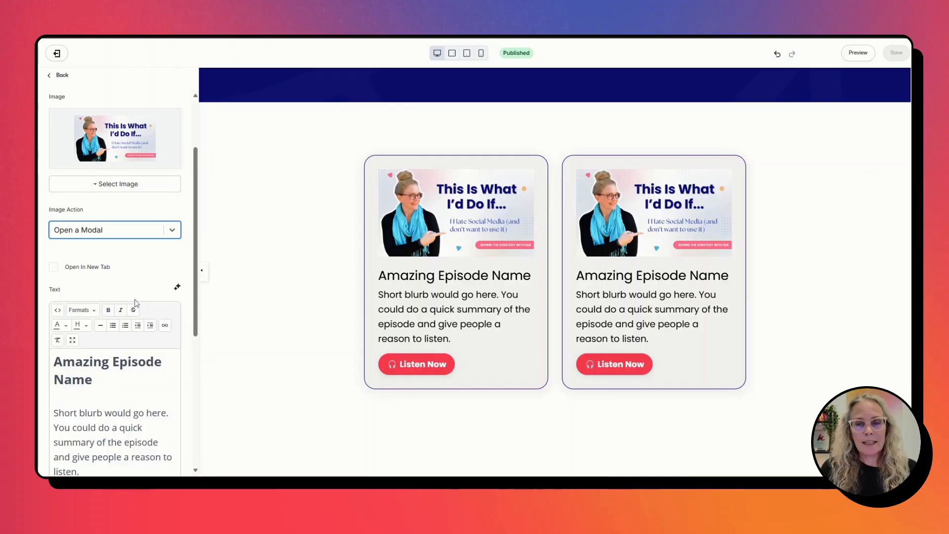
Set the Button Action in the episode card's Call To Action settings to Open a Modal.
scroll(136, 301, "down", 5)
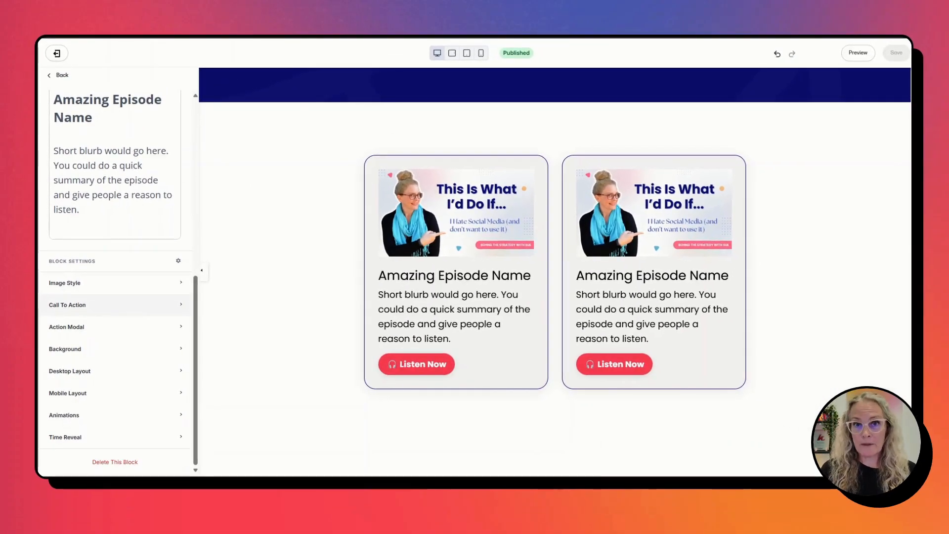
left_click(113, 307)
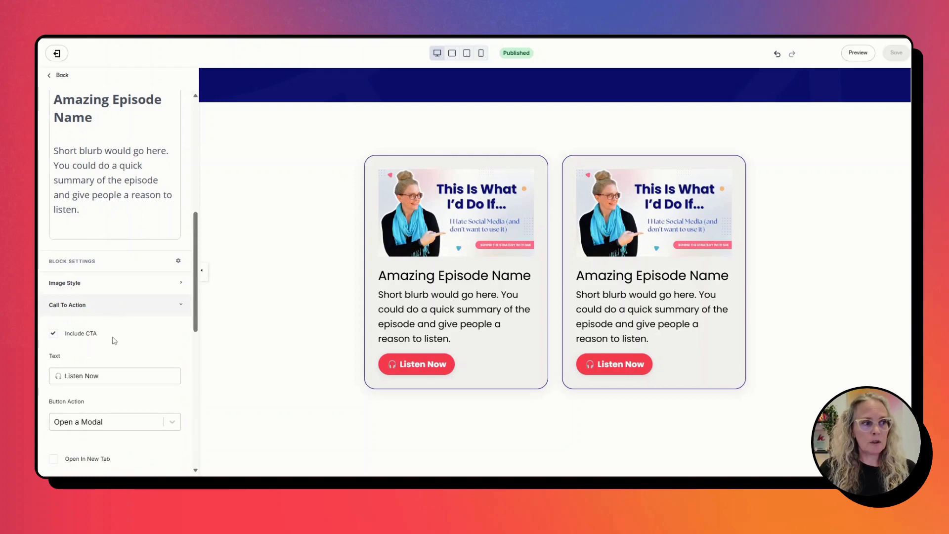
scroll(127, 335, "down", 2)
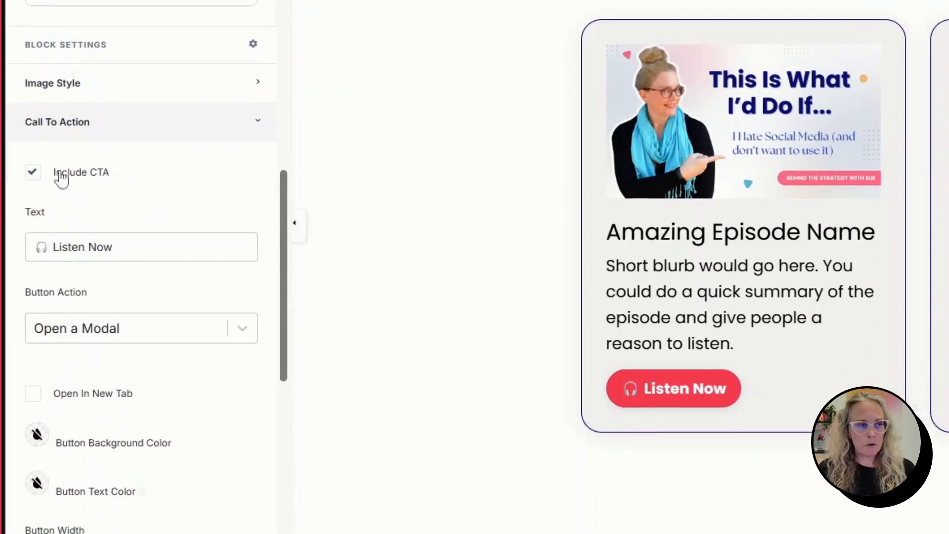
scroll(116, 192, "down", 4)
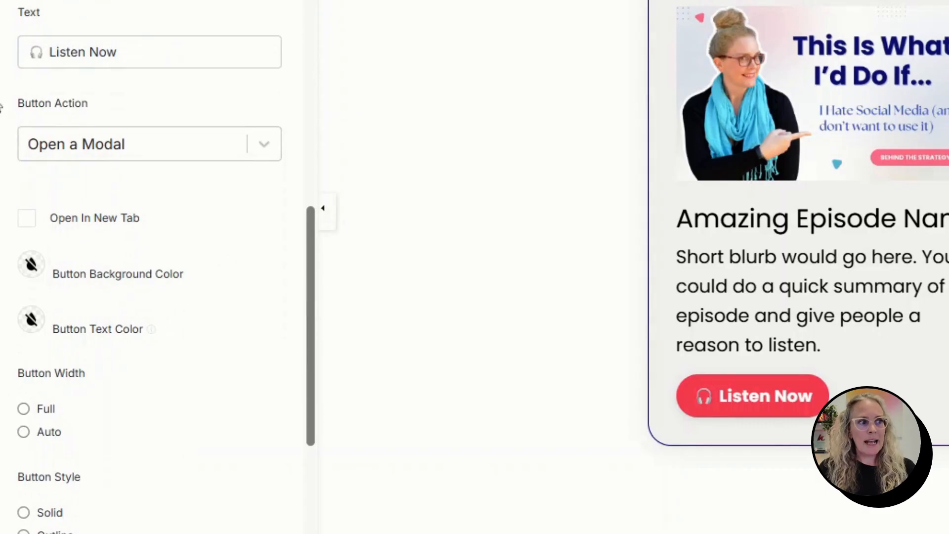
left_click(197, 147)
scroll(124, 277, "up", 2)
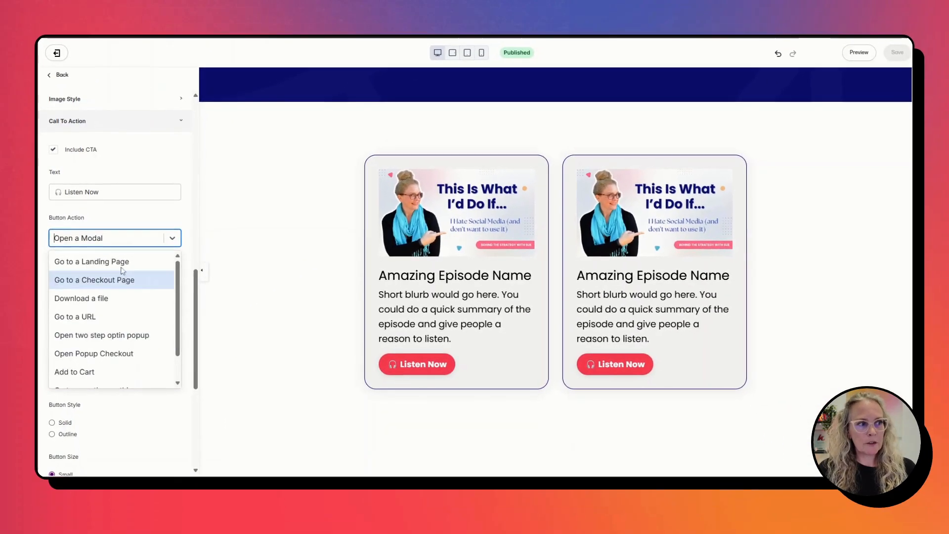
scroll(101, 331, "down", 2)
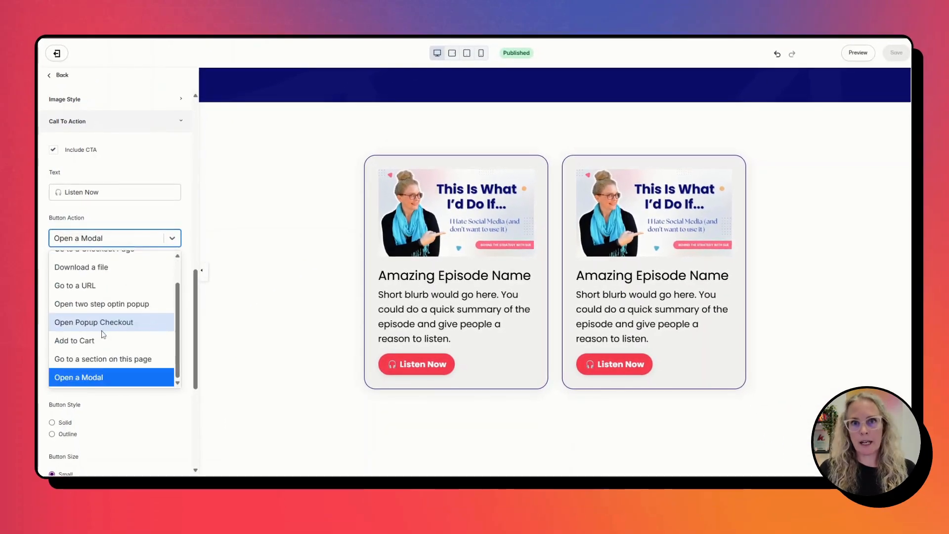
left_click(99, 379)
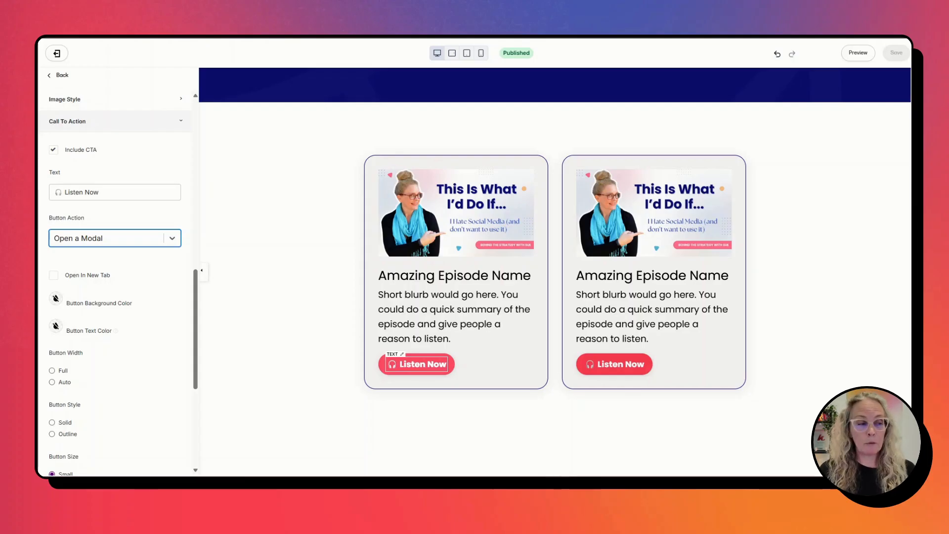
Expand the episode card's Action Modal settings, preview the popup with Edit Modal enabled, and disable Edit Modal again.
scroll(145, 339, "down", 1)
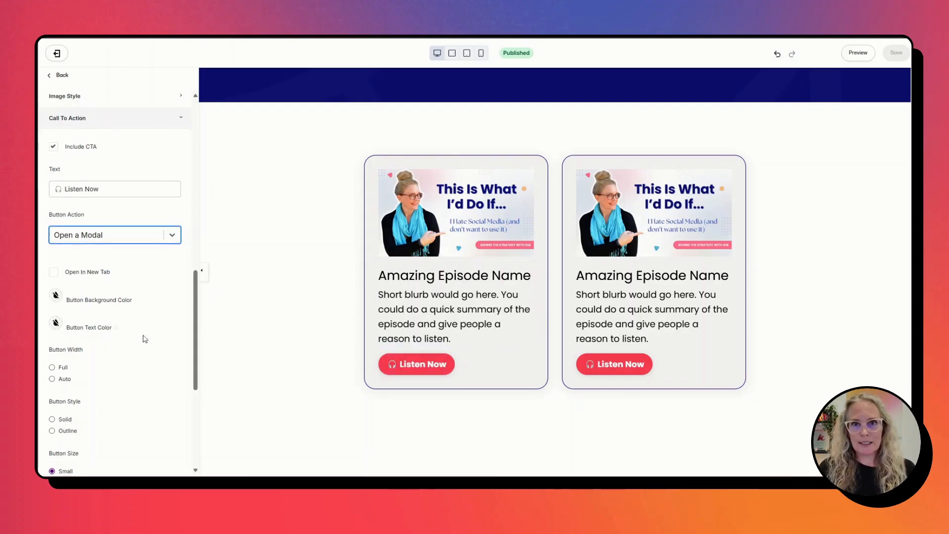
scroll(145, 339, "down", 5)
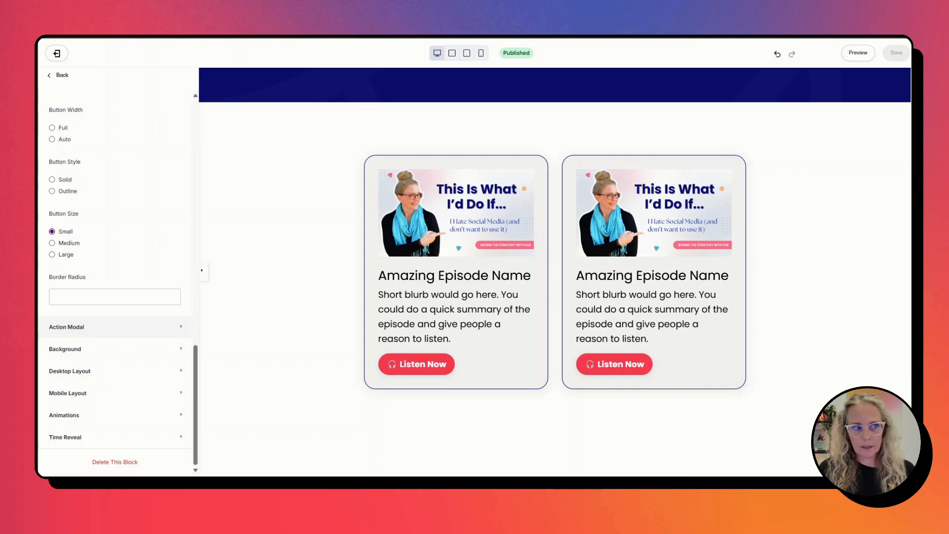
left_click(89, 327)
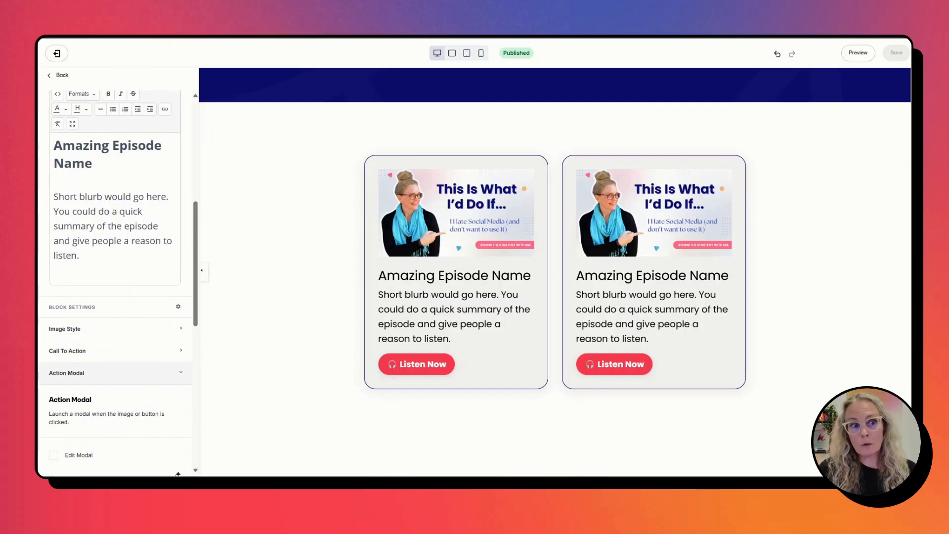
scroll(136, 302, "down", 7)
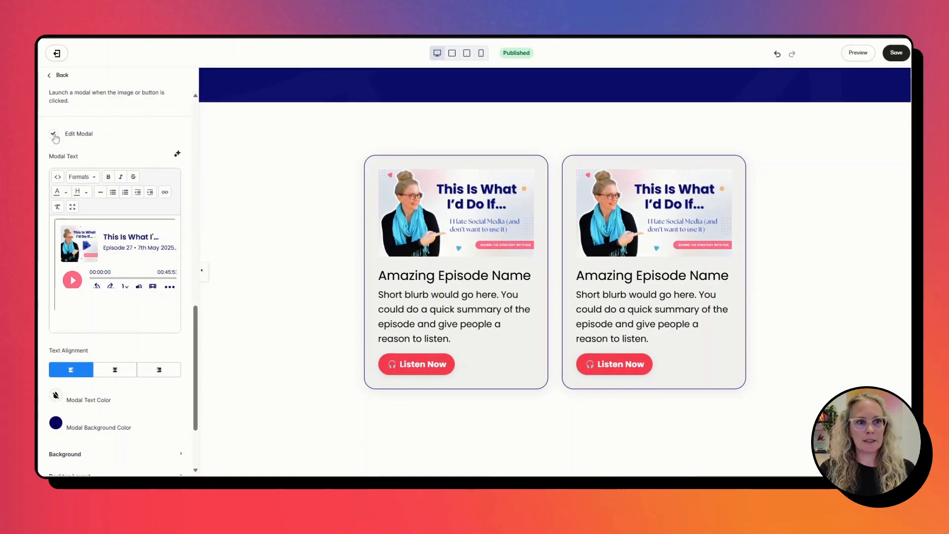
left_click(54, 135)
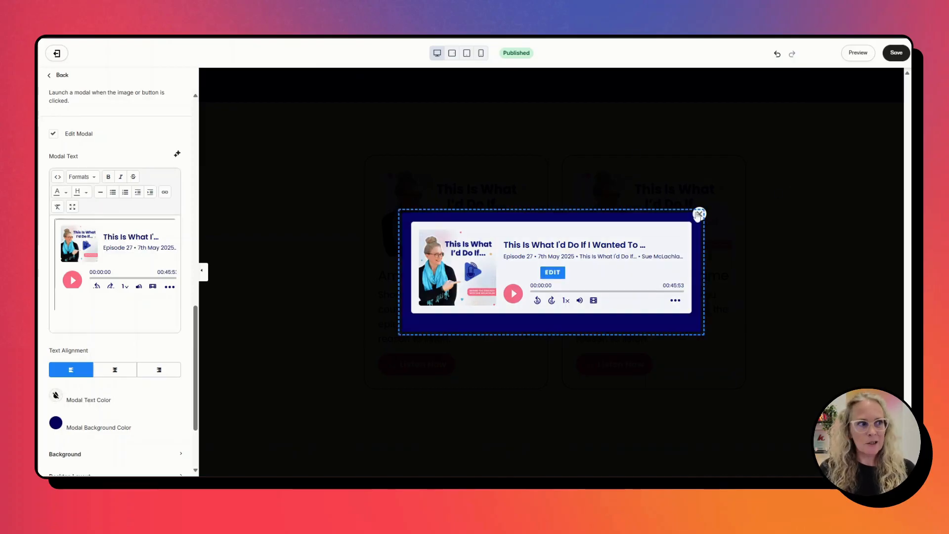
left_click(53, 134)
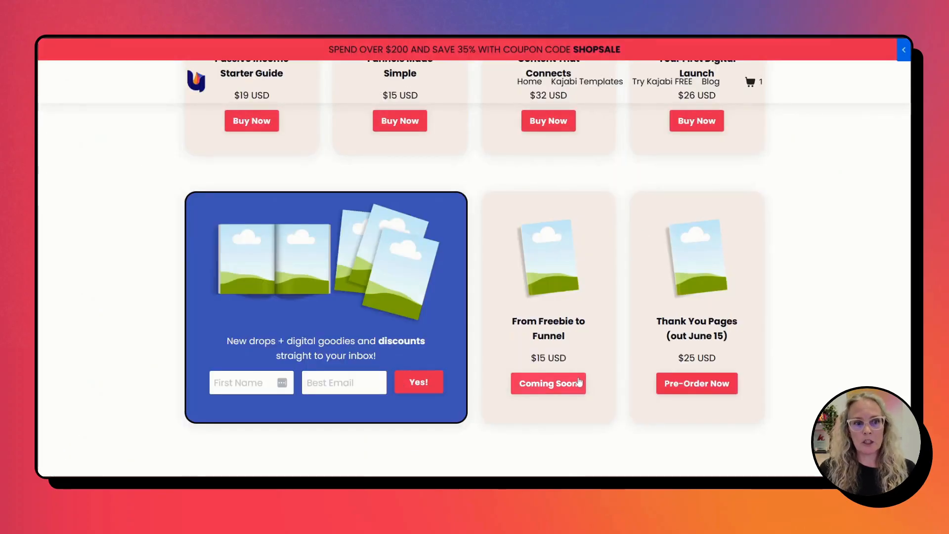
Switch to the shop page to view the Coming Soon product's details popup and close it.
left_click(579, 382)
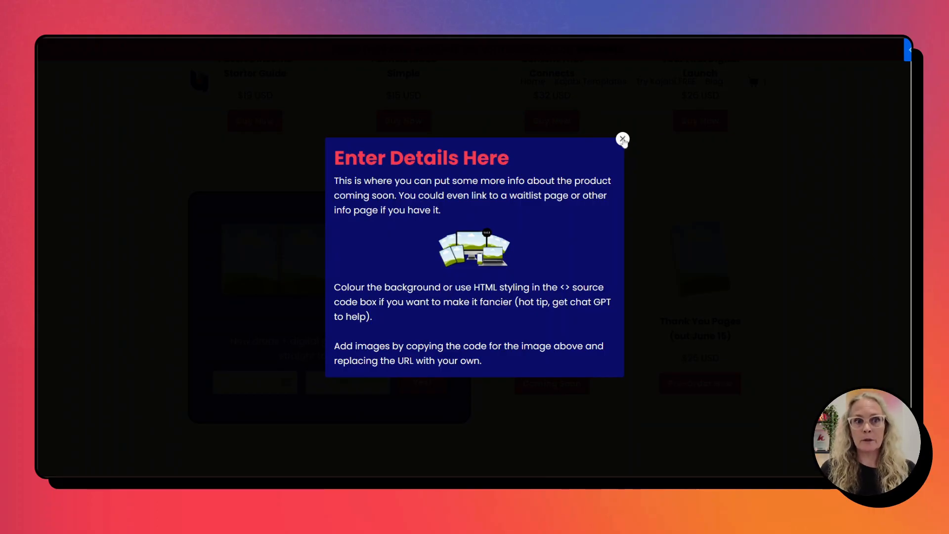
left_click(623, 139)
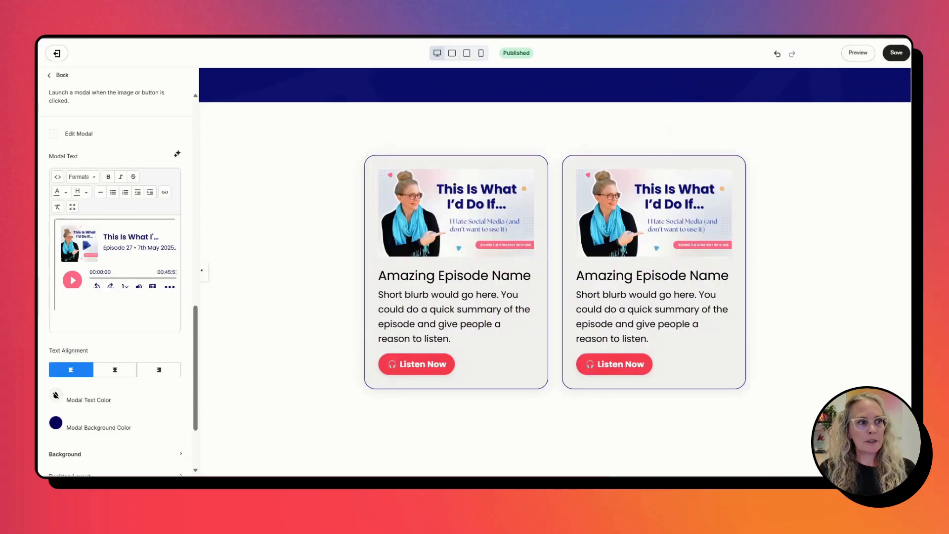
Open the Modal Text source code in the page editor, select the whole iframe embed code and apply the dialog.
left_click(58, 177)
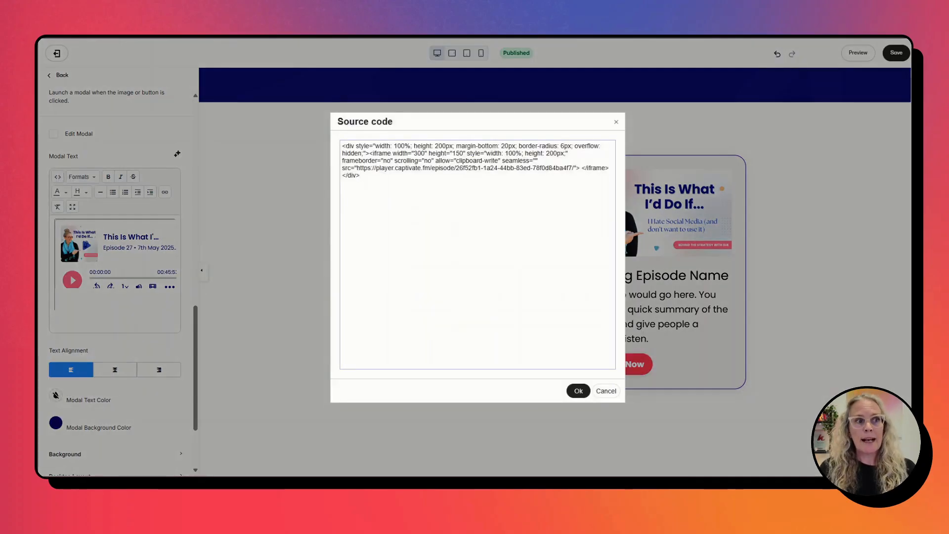
left_click_drag(360, 176, 326, 144)
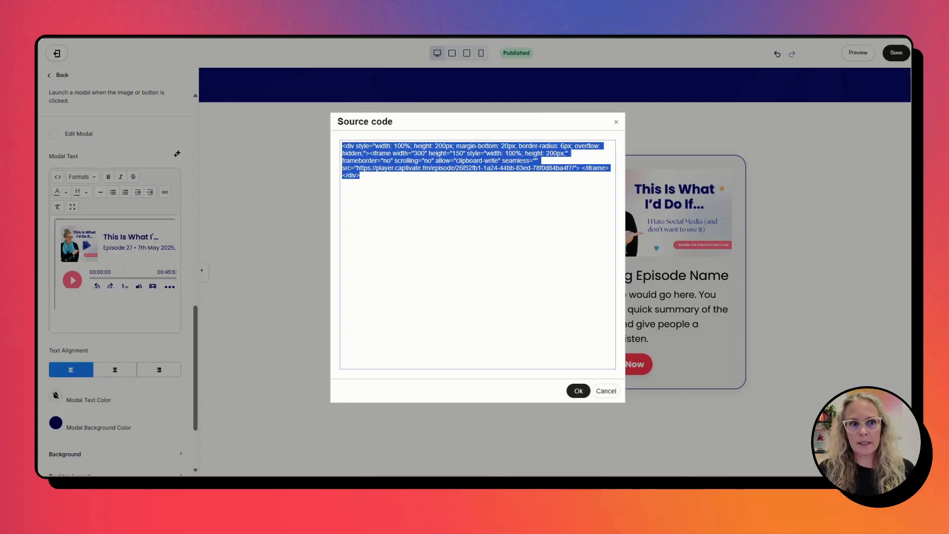
left_click(574, 389)
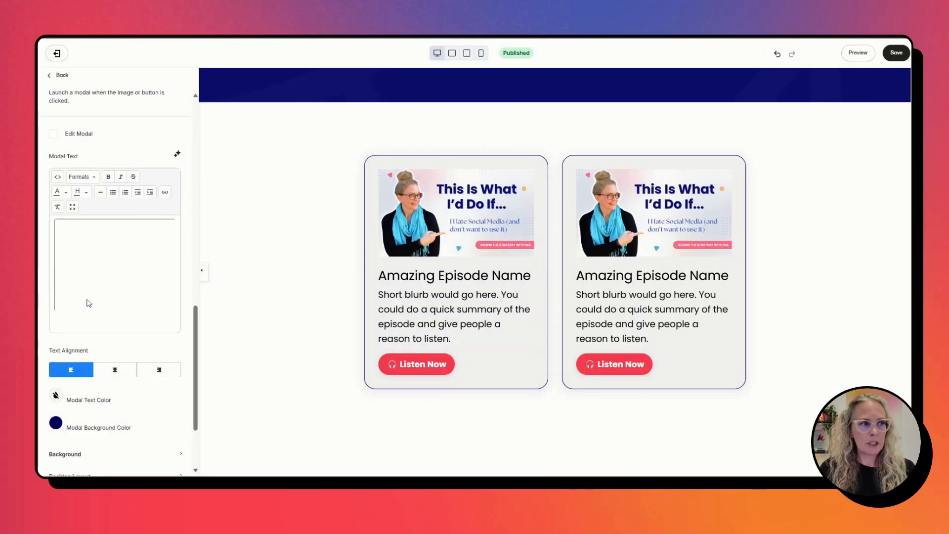
Examine the Modal Background Color picker in the Action Modal settings and close it without choosing a colour.
scroll(97, 298, "up", 3)
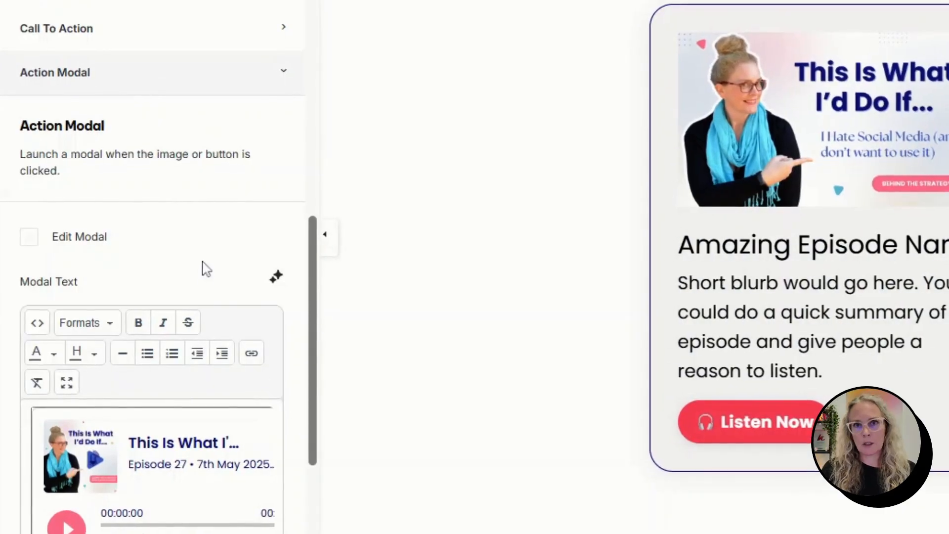
scroll(204, 268, "down", 10)
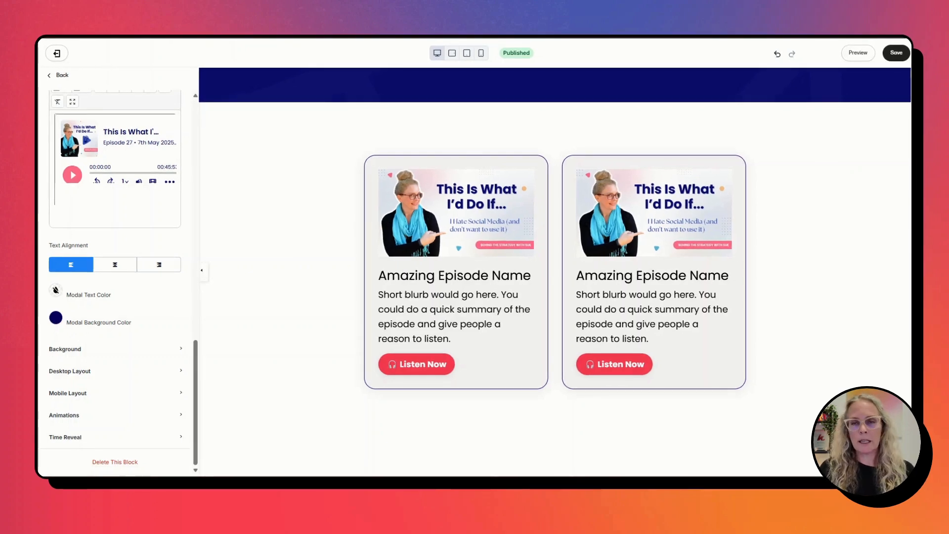
left_click(56, 318)
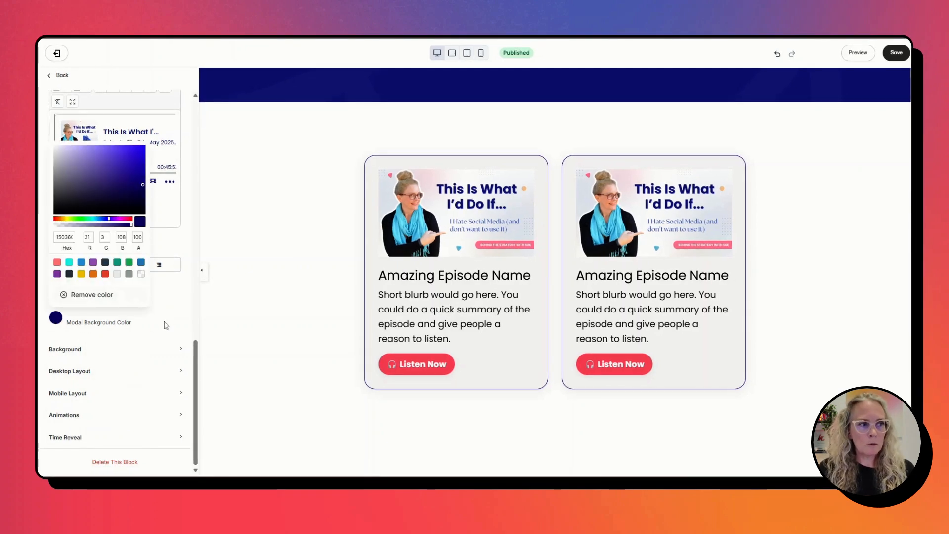
left_click(168, 317)
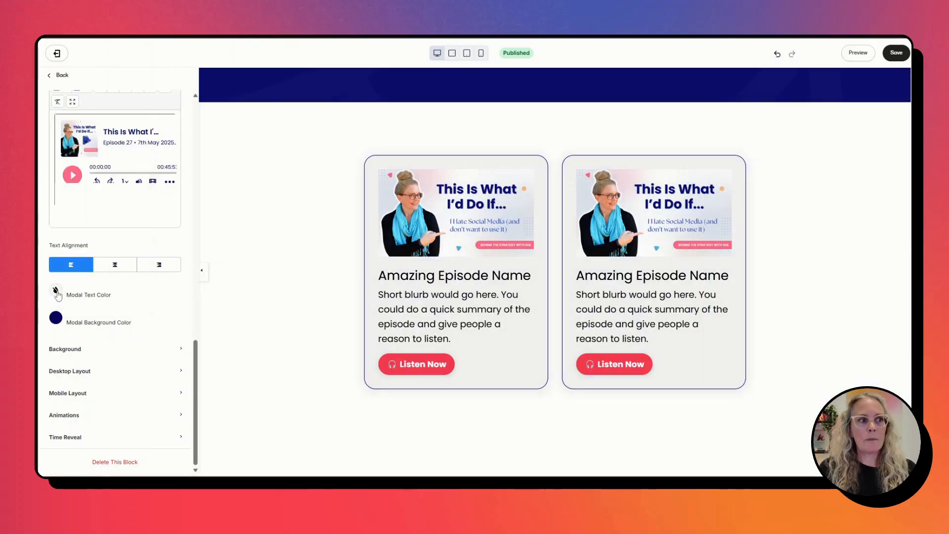
scroll(168, 230, "up", 2)
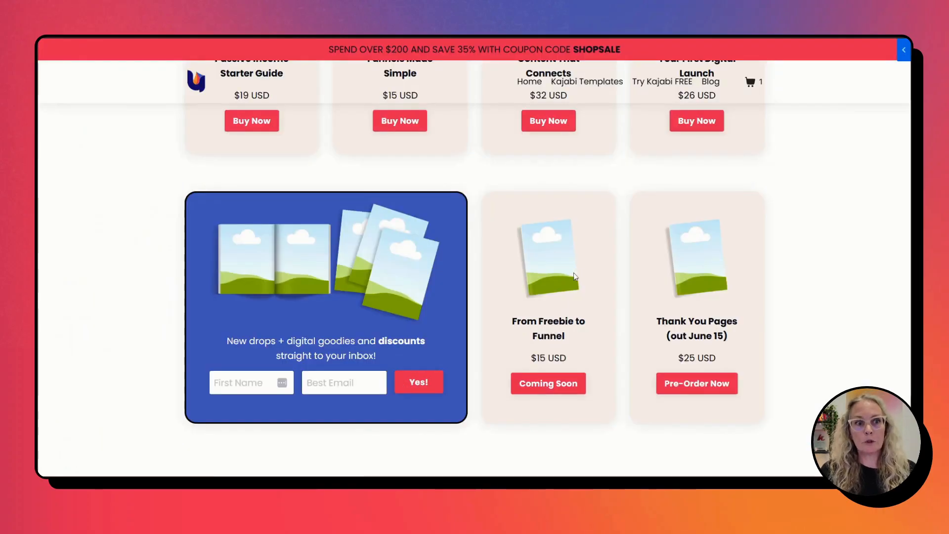
scroll(445, 349, "up", 5)
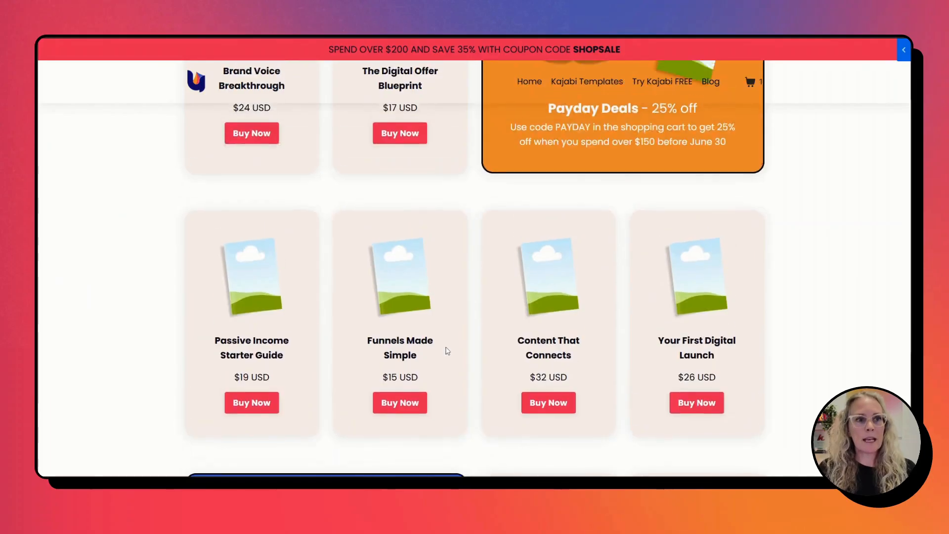
Look over the shop page's product sections up to the On Demand Courses pricing cards.
scroll(447, 351, "up", 18)
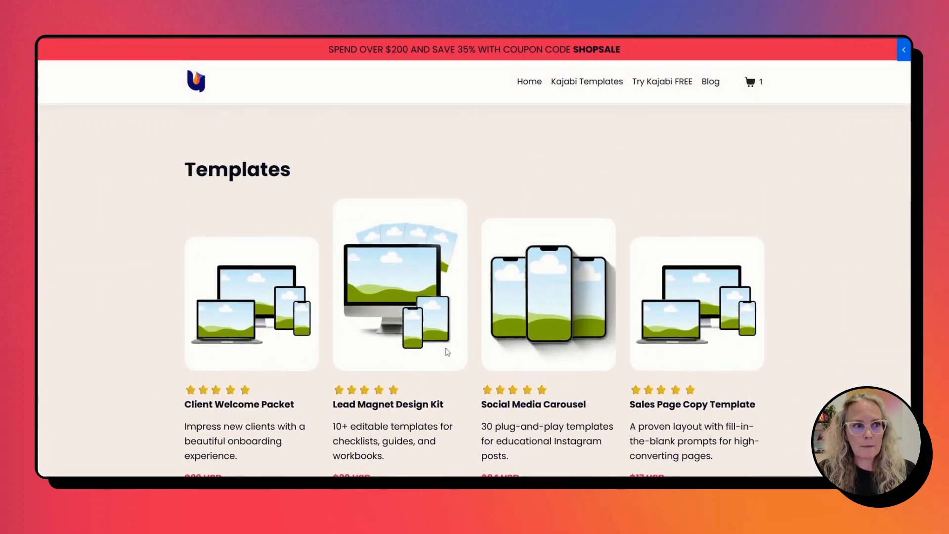
scroll(446, 350, "up", 10)
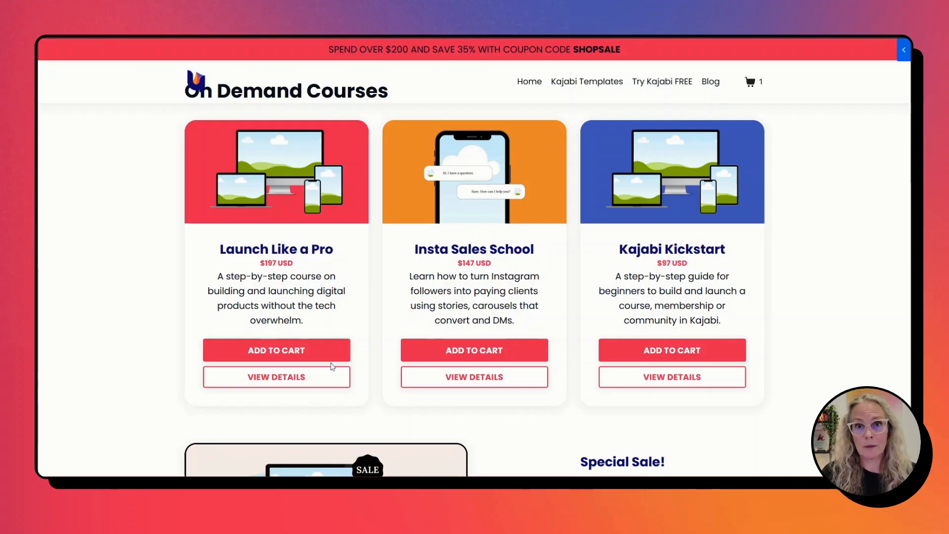
scroll(335, 364, "up", 1)
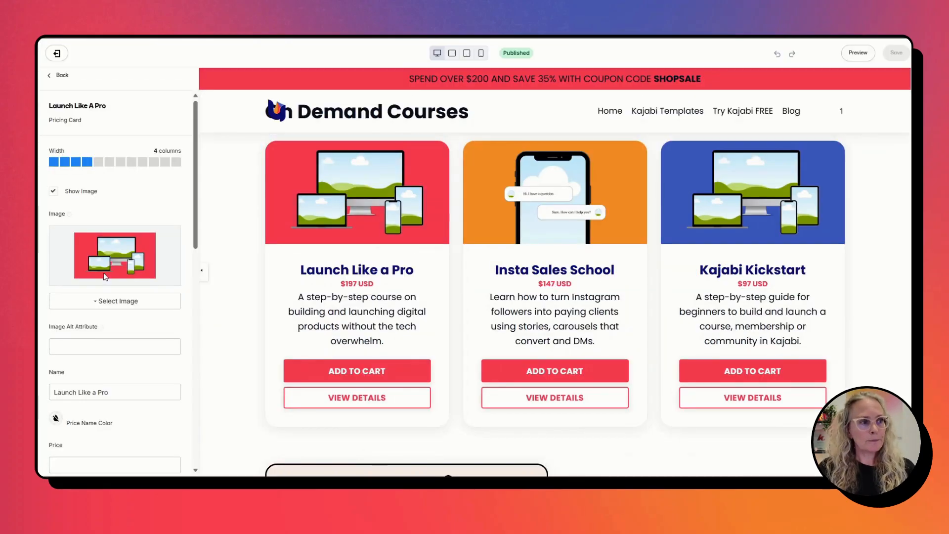
Expand the Call To Action settings of the Launch Like a Pro pricing card in the page editor.
scroll(110, 281, "down", 3)
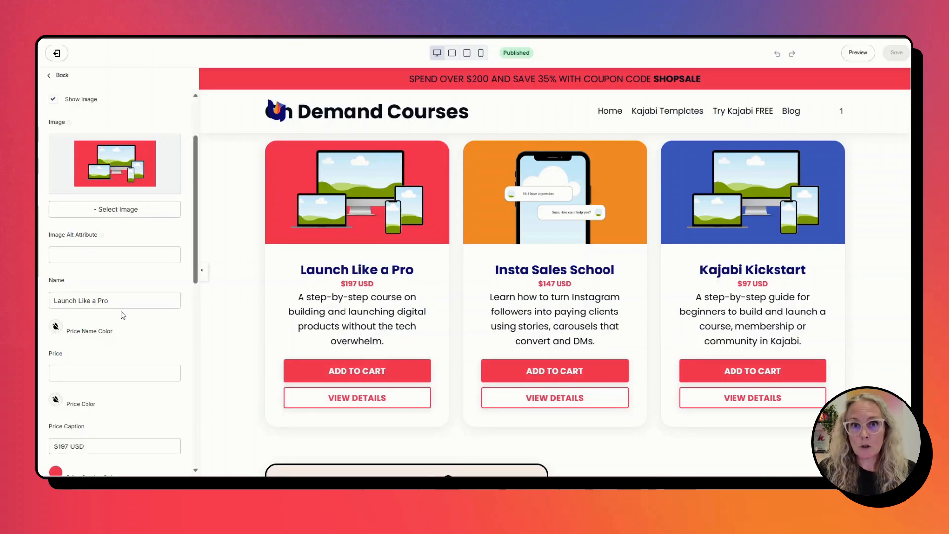
scroll(118, 313, "down", 6)
scroll(122, 312, "down", 3)
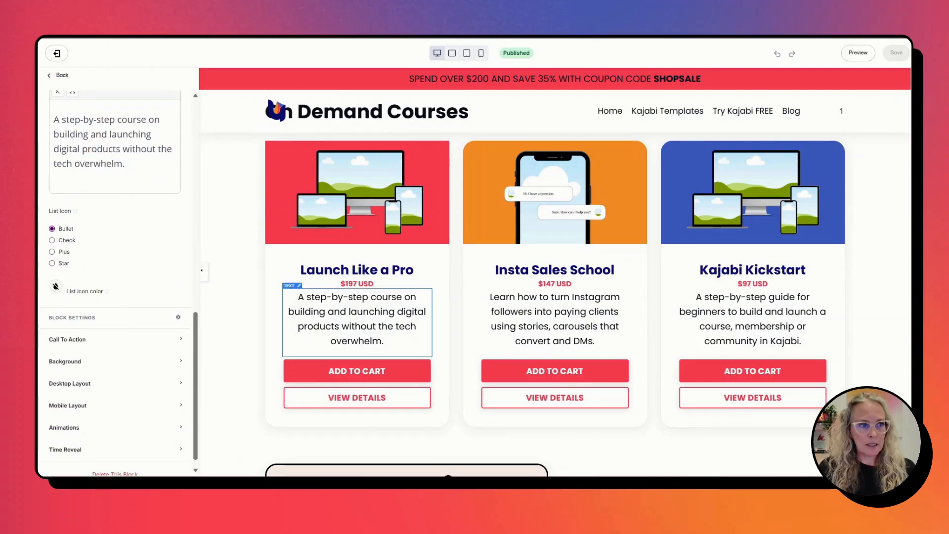
scroll(119, 312, "down", 1)
left_click(99, 327)
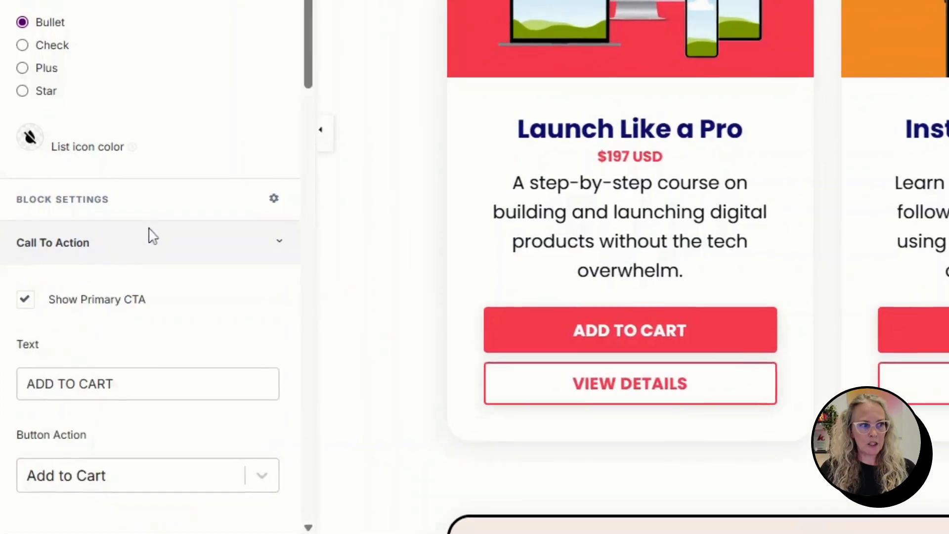
Examine the Button Action choices for the primary ADD TO CART button and keep Add to Cart selected.
scroll(262, 199, "down", 5)
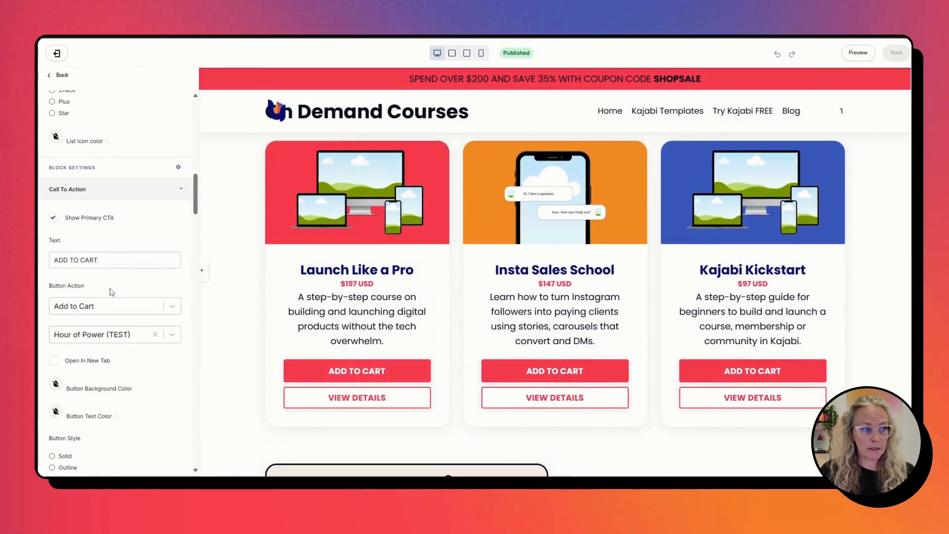
scroll(154, 288, "down", 2)
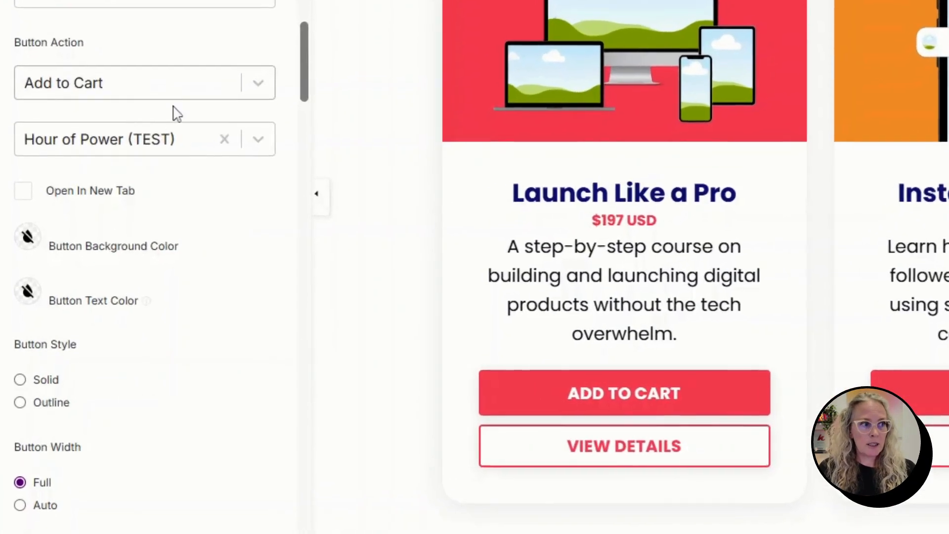
left_click(162, 83)
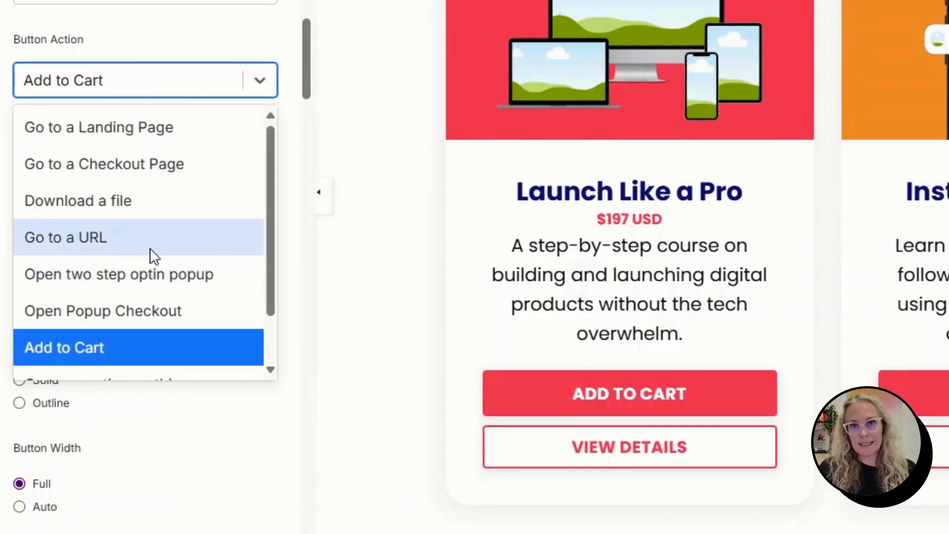
scroll(161, 196, "down", 2)
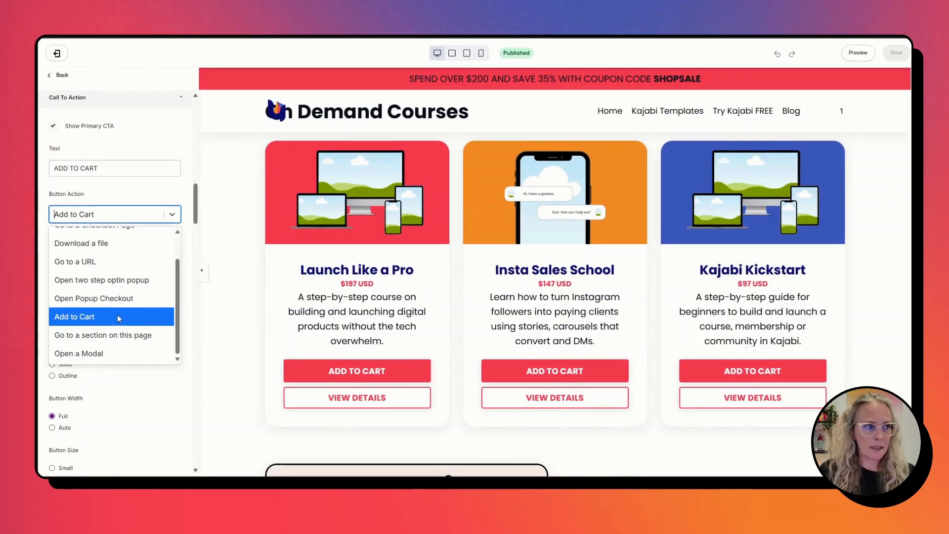
left_click(119, 319)
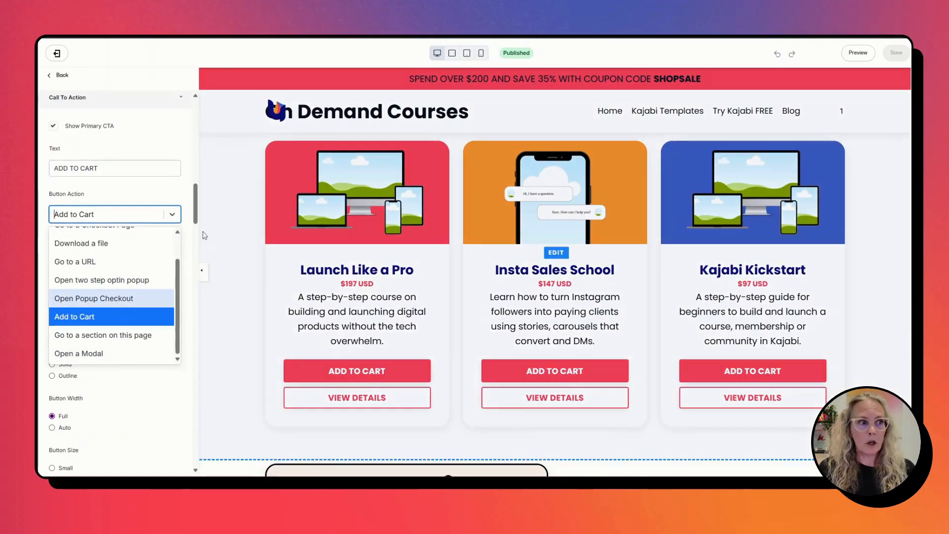
left_click(159, 188)
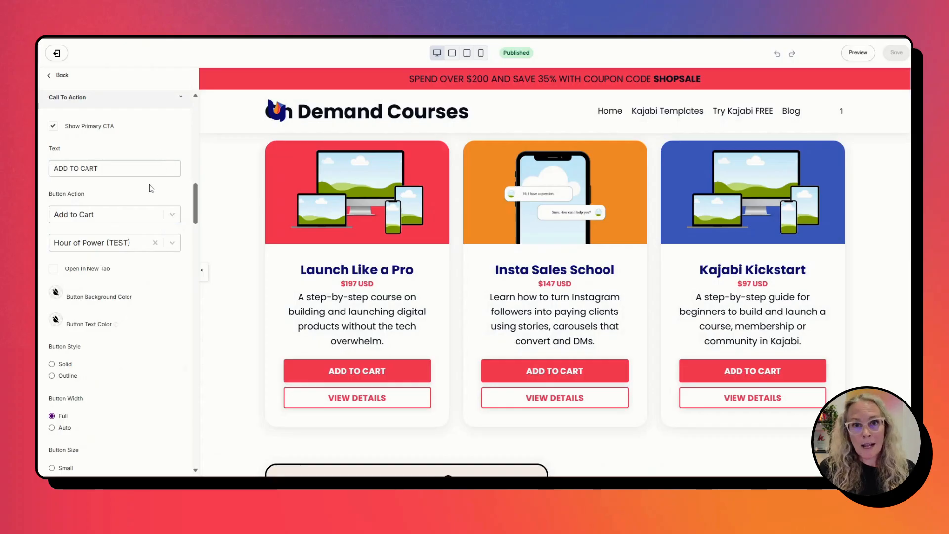
Examine the Call to Action Modal section, including its Modal Text, text alignment and colour settings.
scroll(149, 196, "down", 1)
scroll(149, 217, "down", 10)
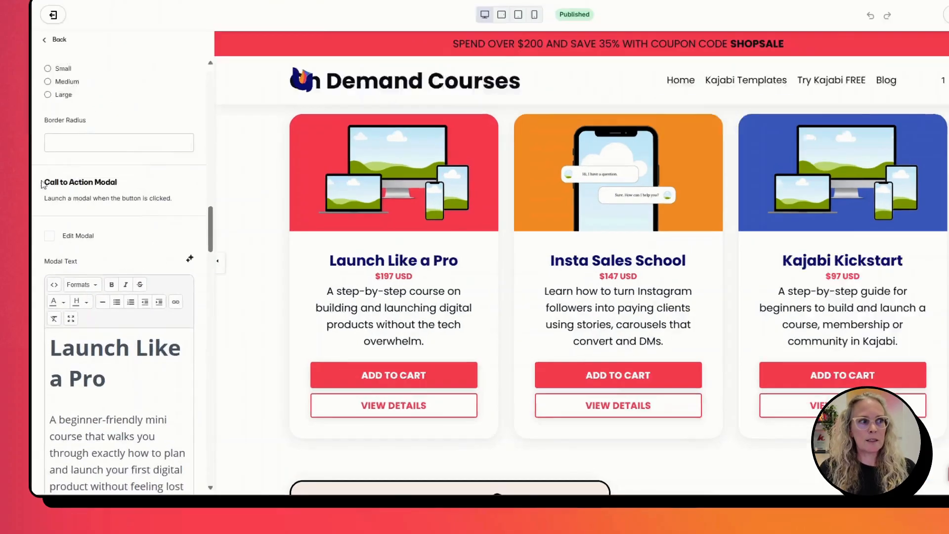
left_click_drag(42, 182, 145, 188)
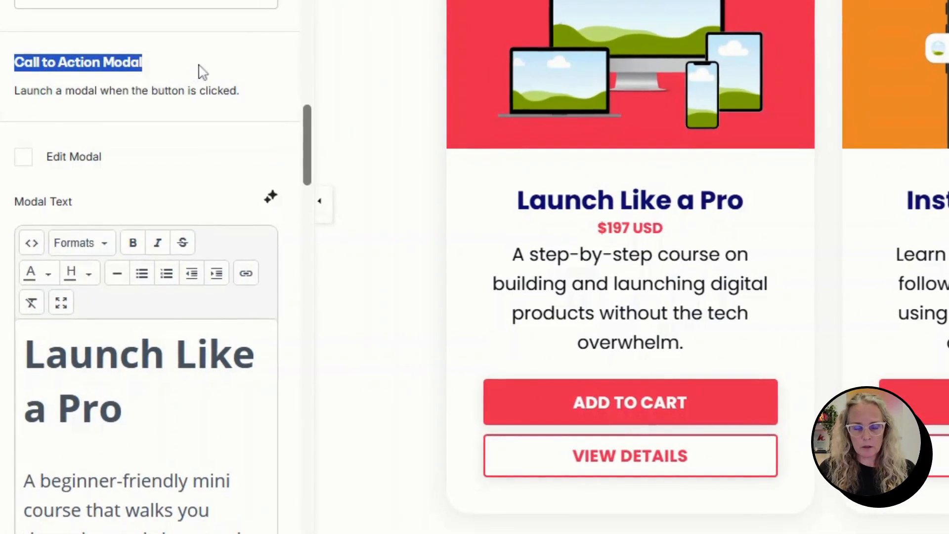
left_click(204, 70)
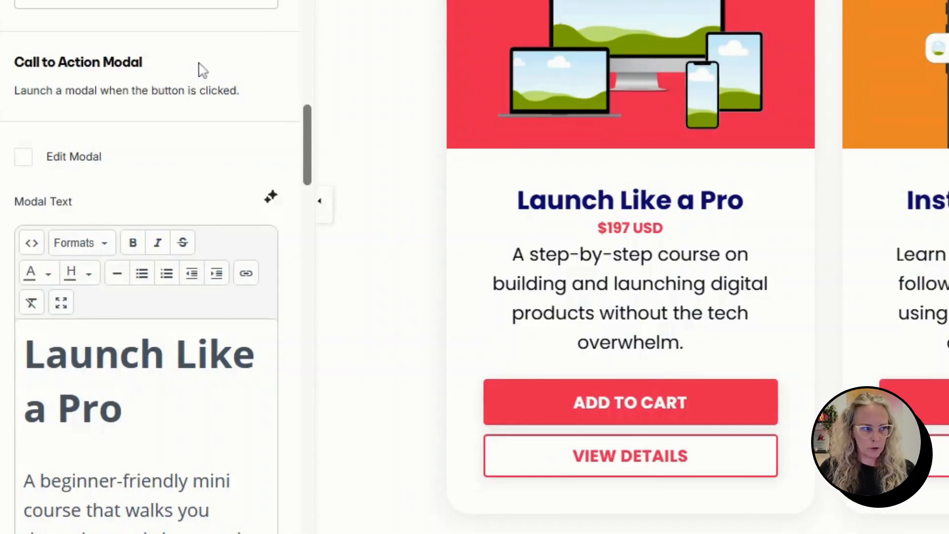
scroll(95, 248, "down", 5)
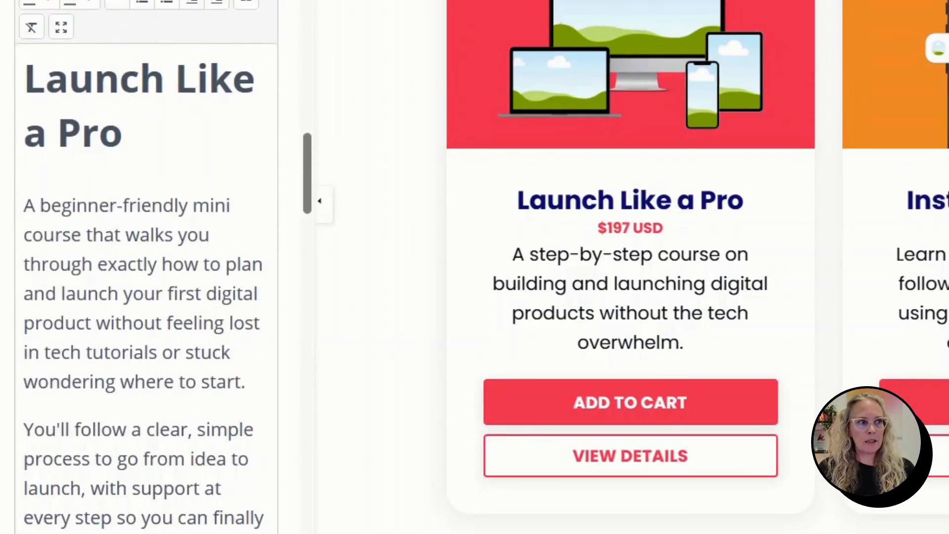
scroll(149, 272, "down", 15)
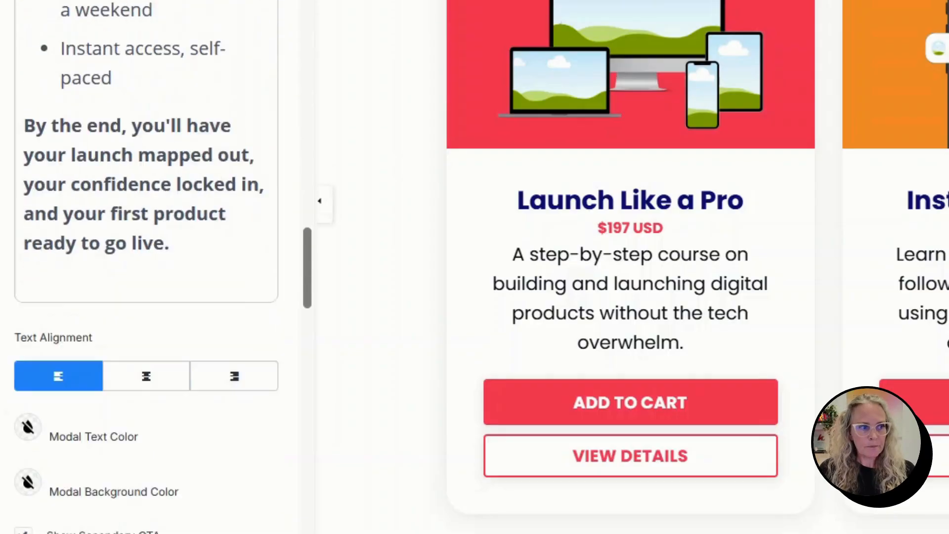
Examine the Button Action choices for the secondary VIEW DETAILS button and keep Open a Modal selected.
scroll(148, 267, "down", 3)
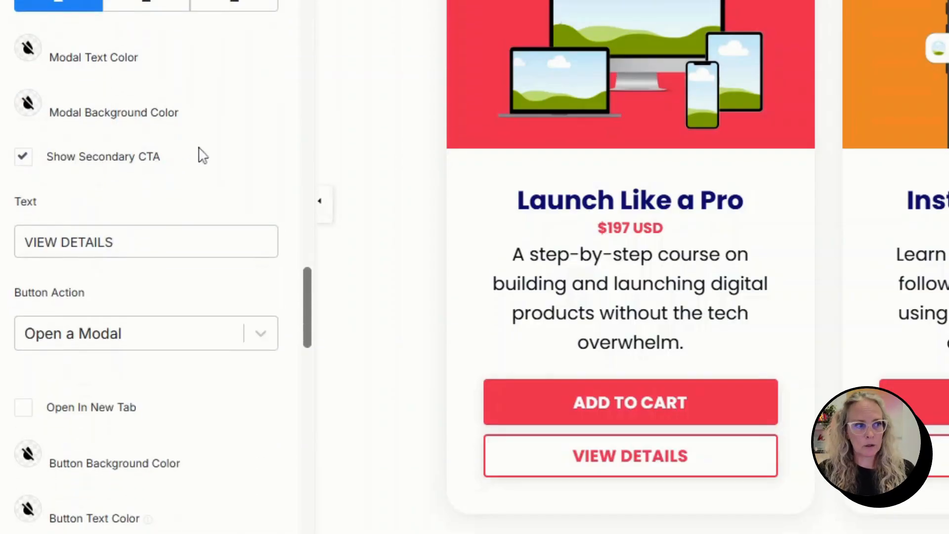
scroll(208, 158, "down", 4)
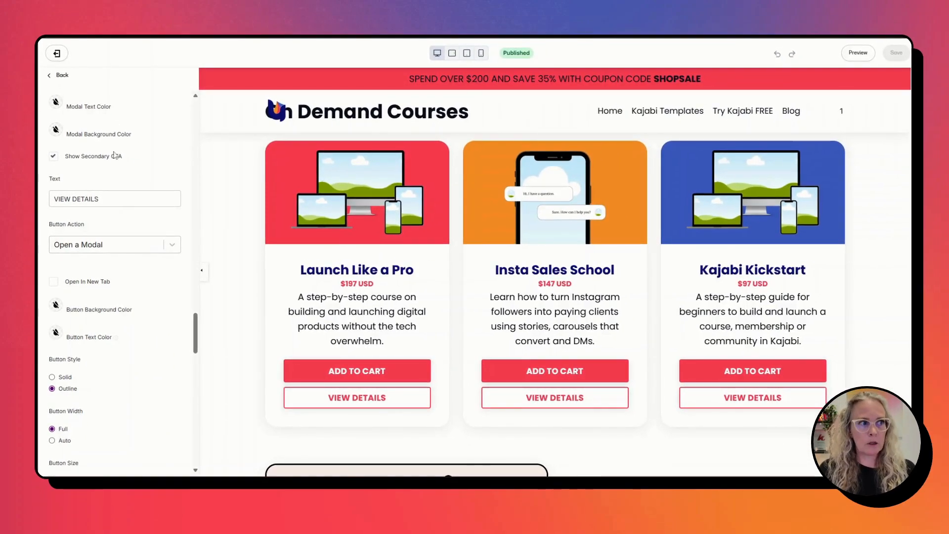
left_click(117, 249)
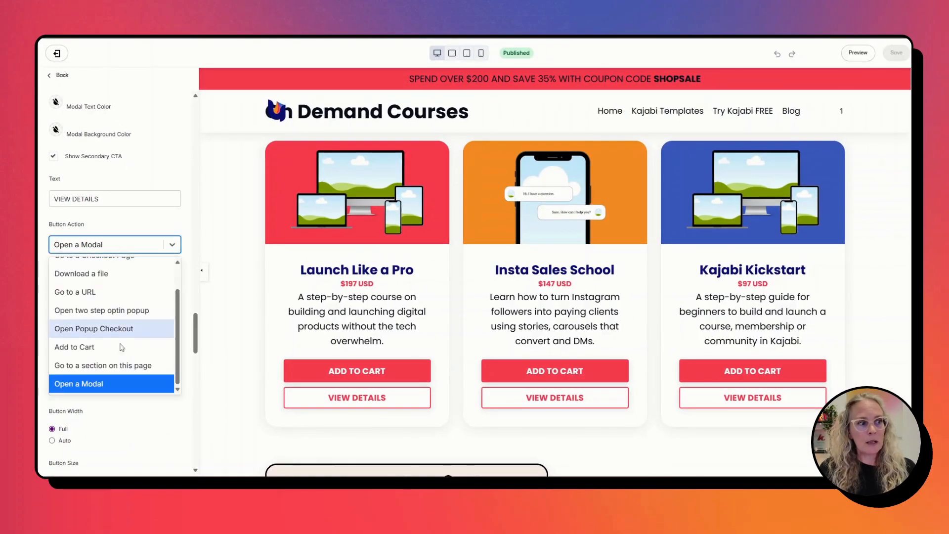
left_click(156, 223)
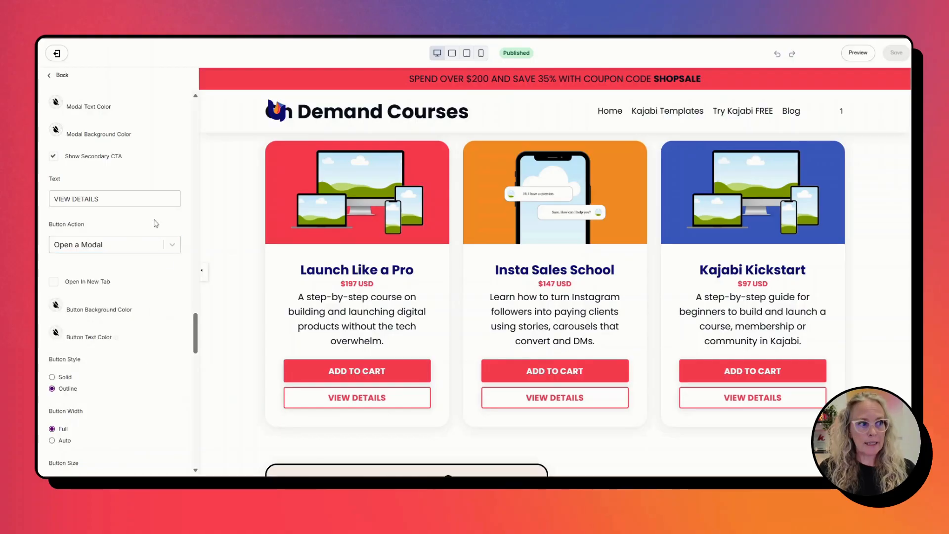
Examine the Secondary Call to Action Modal section and its Secondary Modal Text for the Launch Like a Pro card.
scroll(157, 305, "down", 3)
scroll(157, 304, "down", 3)
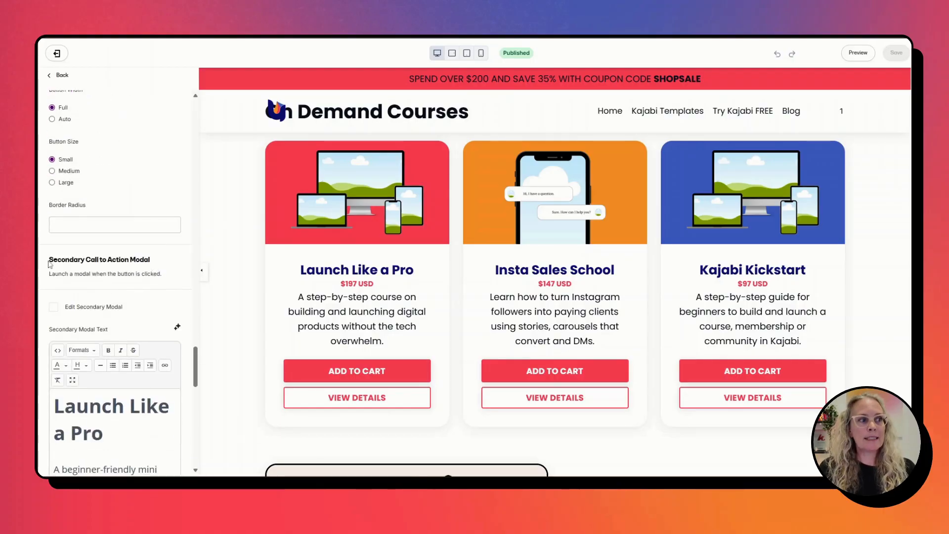
left_click_drag(48, 259, 183, 270)
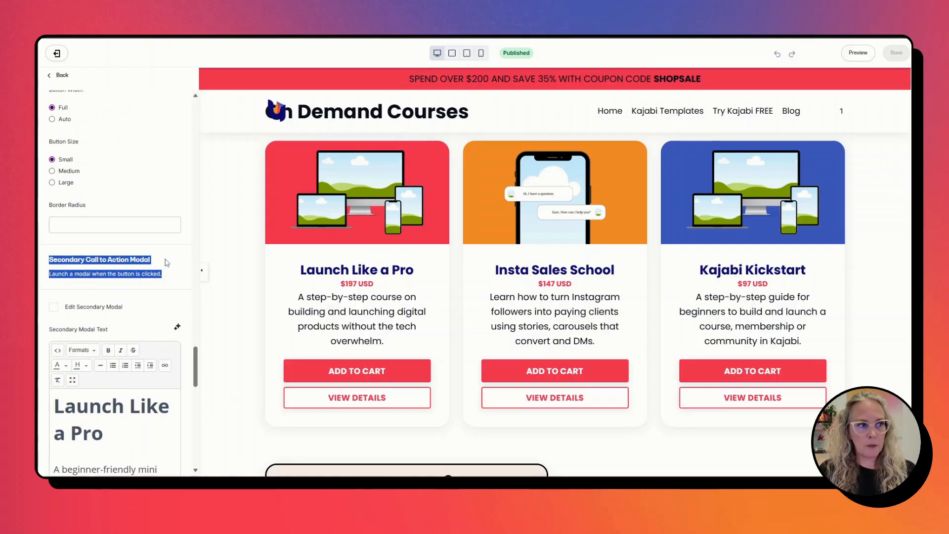
left_click(167, 264)
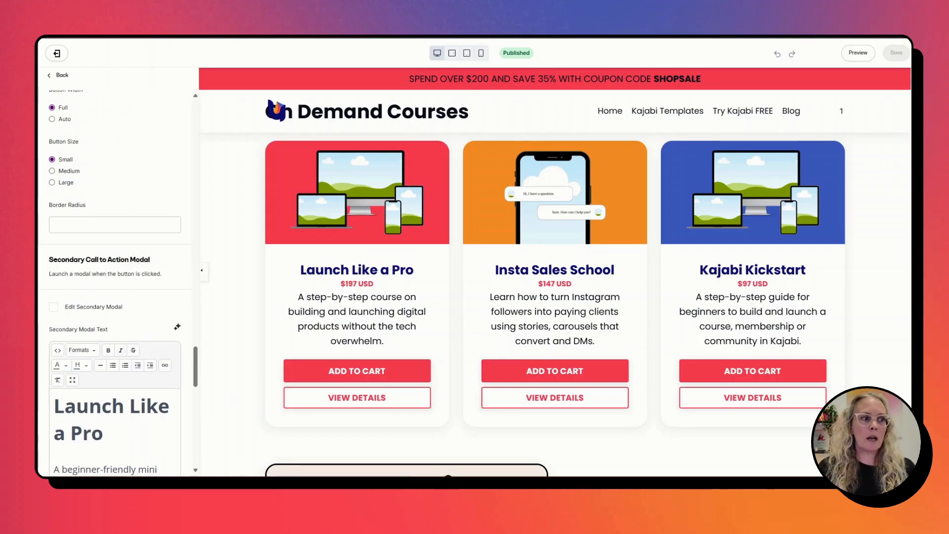
scroll(148, 334, "down", 5)
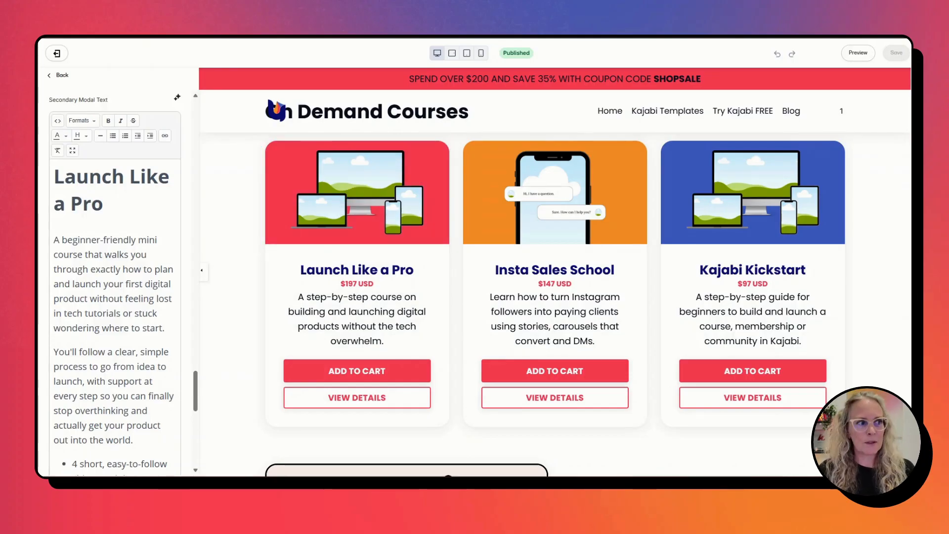
Compare the primary Modal Text with the Secondary Modal Text in the card's Call To Action settings.
scroll(73, 220, "up", 3)
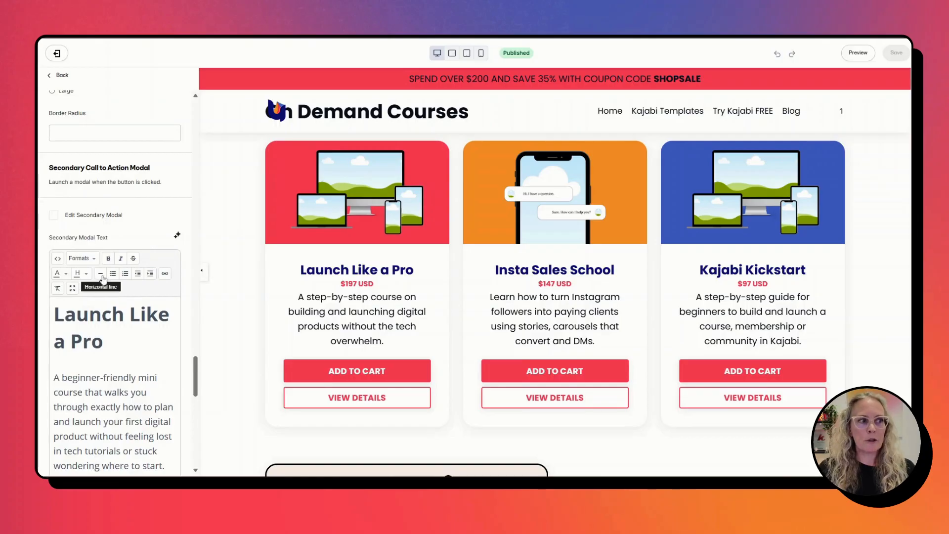
scroll(115, 282, "down", 10)
scroll(114, 281, "up", 10)
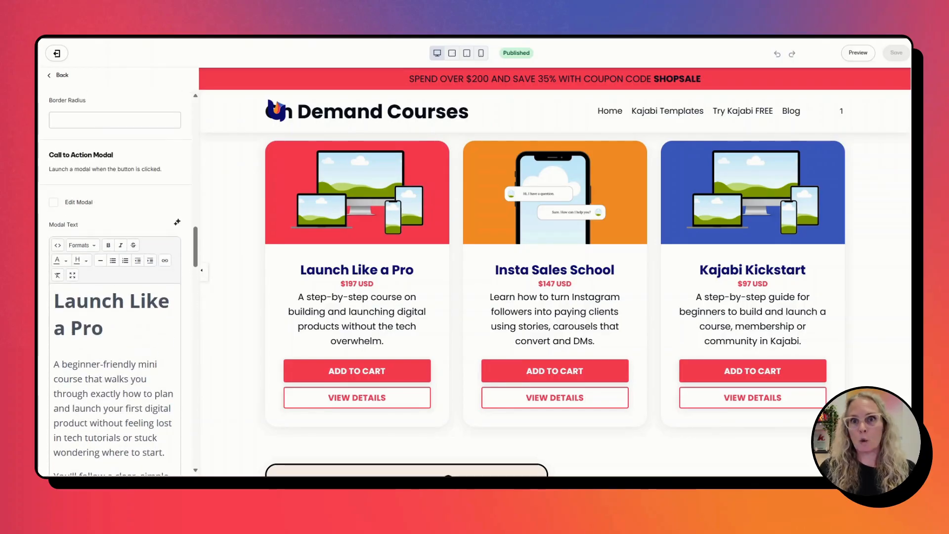
scroll(115, 282, "down", 10)
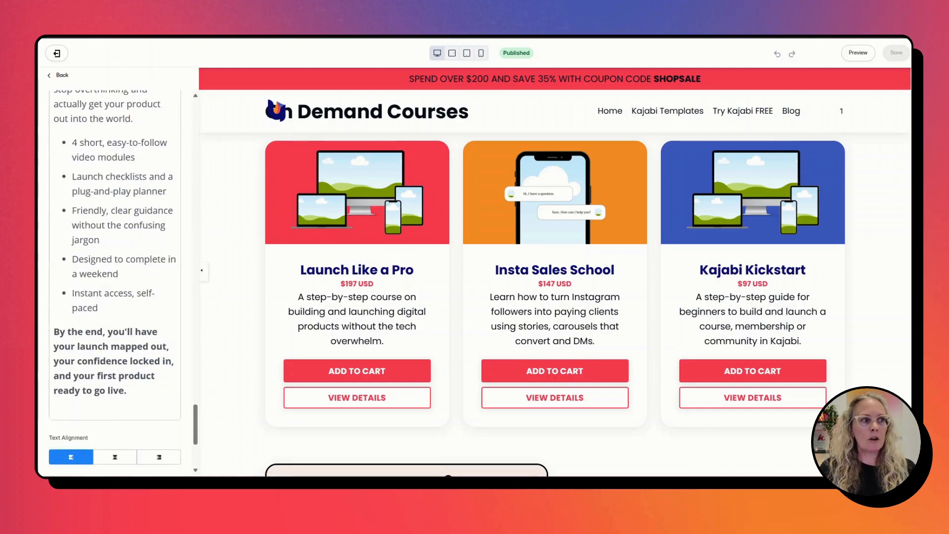
Switch to the shop page and open the Launch Like a Pro course's details popup.
scroll(114, 282, "up", 5)
scroll(139, 179, "up", 3)
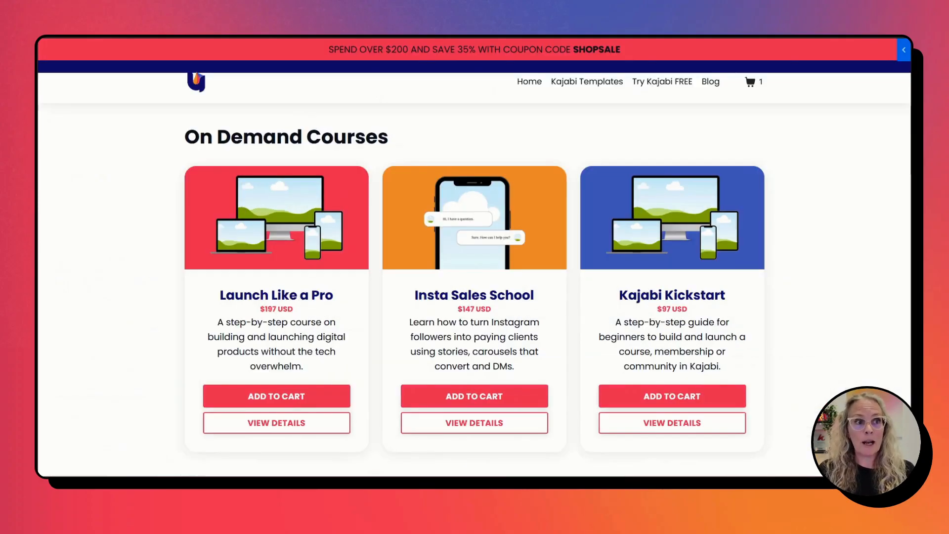
left_click(307, 429)
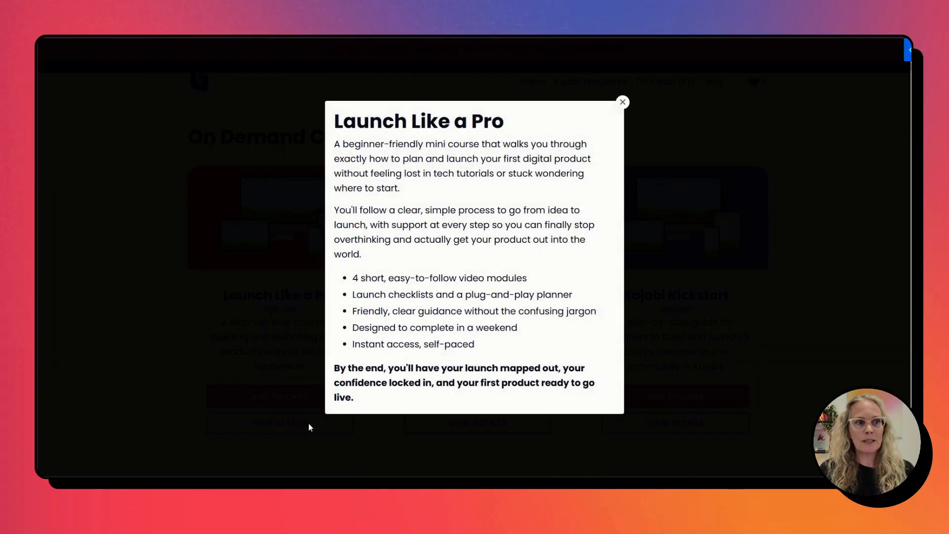